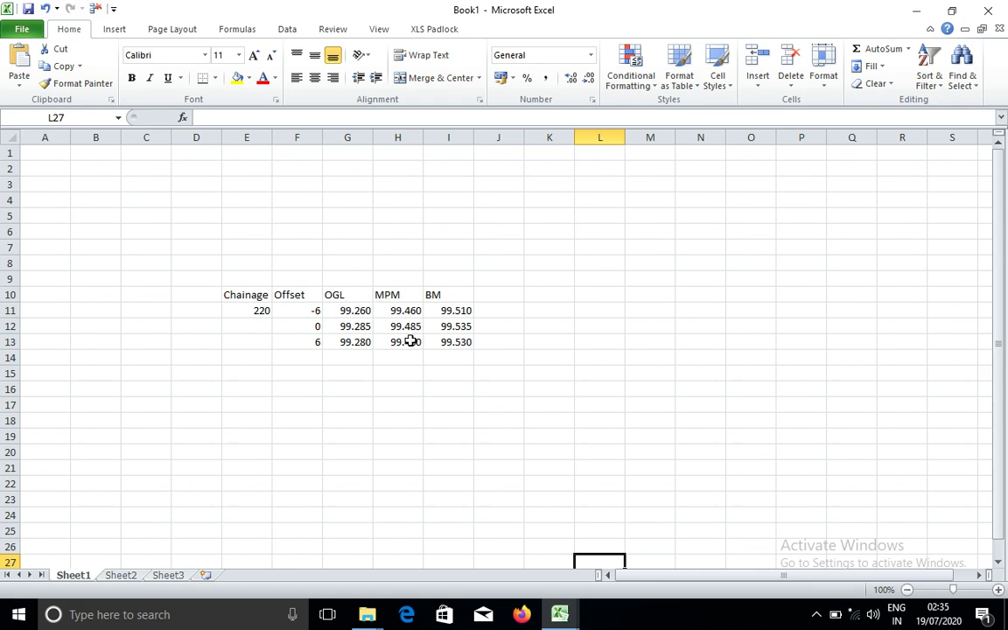
Step: Select the Offset–BM table F10:I13 and insert a basic 2-D line chart
{"action": "left_click", "coordinate": [297, 302]}
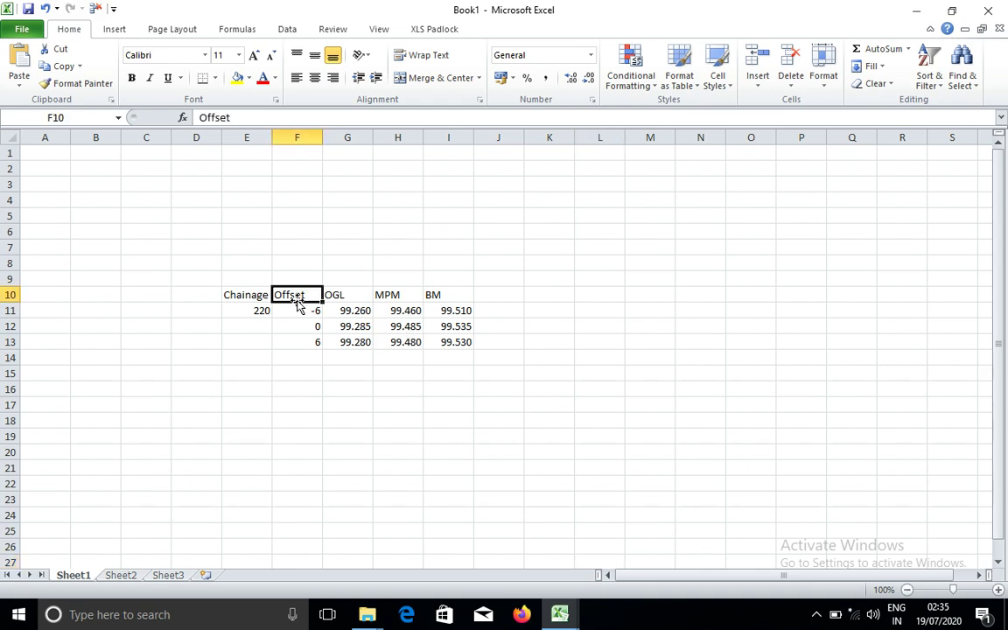
{"action": "key", "text": "shift+Right"}
{"action": "key", "text": "shift+Right"}
{"action": "key", "text": "shift+Right"}
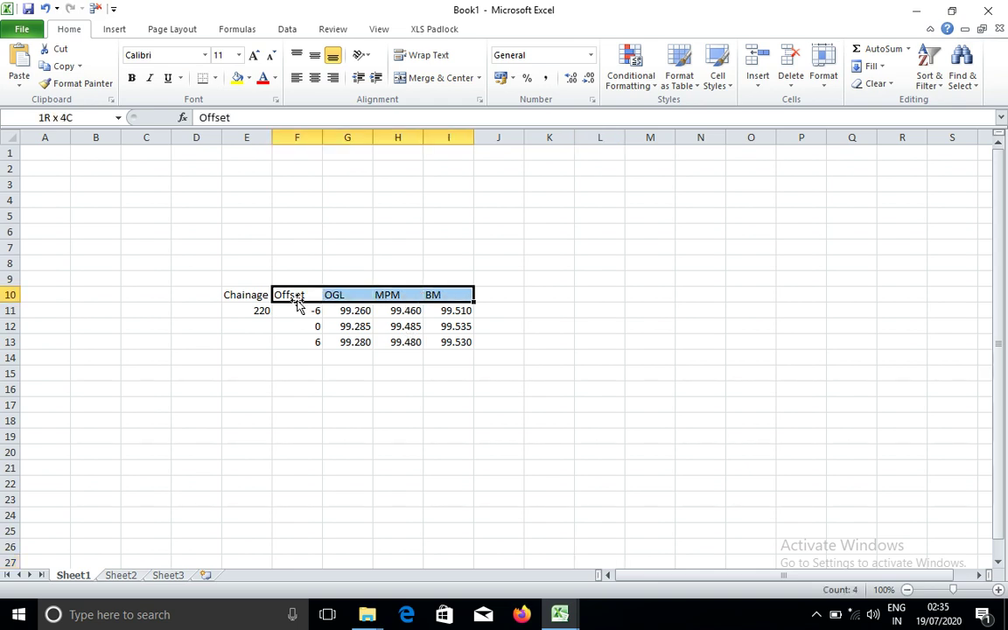
{"action": "key", "text": "shift+Down"}
{"action": "key", "text": "shift+Down"}
{"action": "key", "text": "shift+Down"}
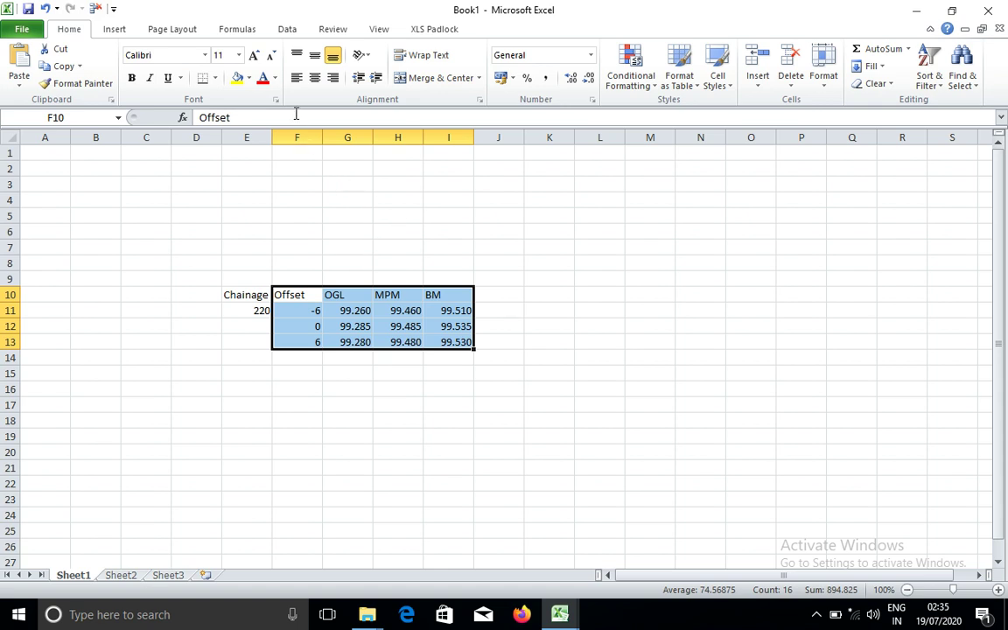
{"action": "left_click", "coordinate": [121, 29]}
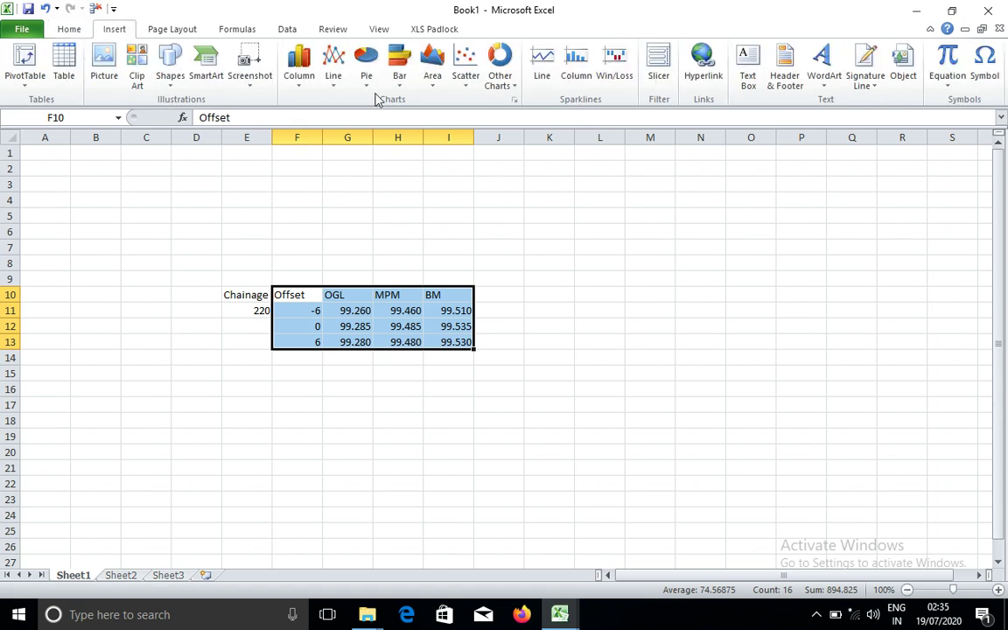
{"action": "left_click", "coordinate": [332, 77]}
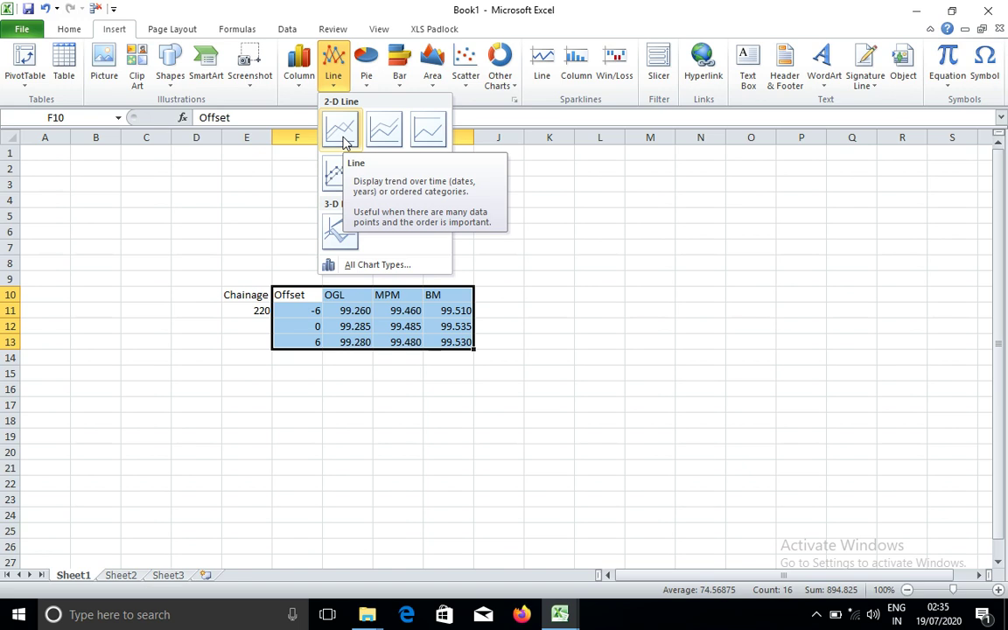
{"action": "left_click", "coordinate": [343, 133]}
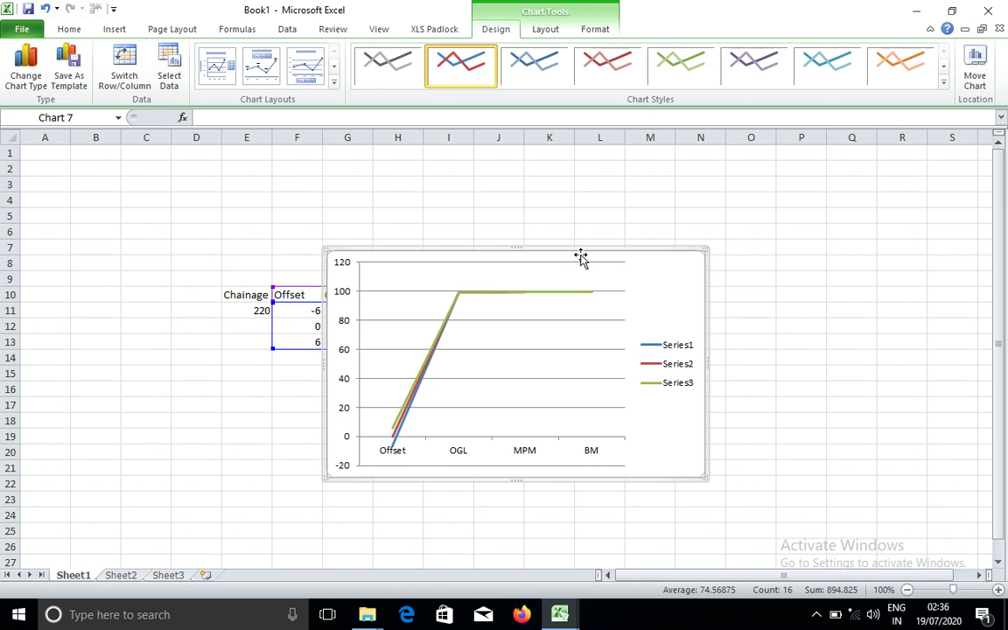
Step: Drag the chart right beside the table so the OGL and MPM columns are visible
{"action": "left_click_drag", "start_coordinate": [582, 253], "coordinate": [651, 252]}
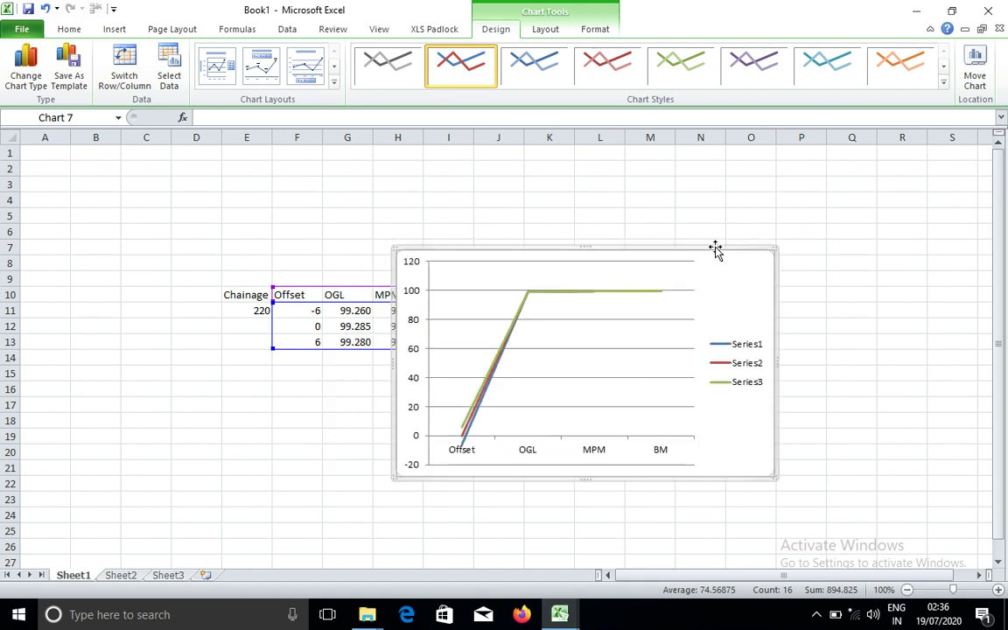
{"action": "left_click_drag", "start_coordinate": [727, 250], "coordinate": [733, 249]}
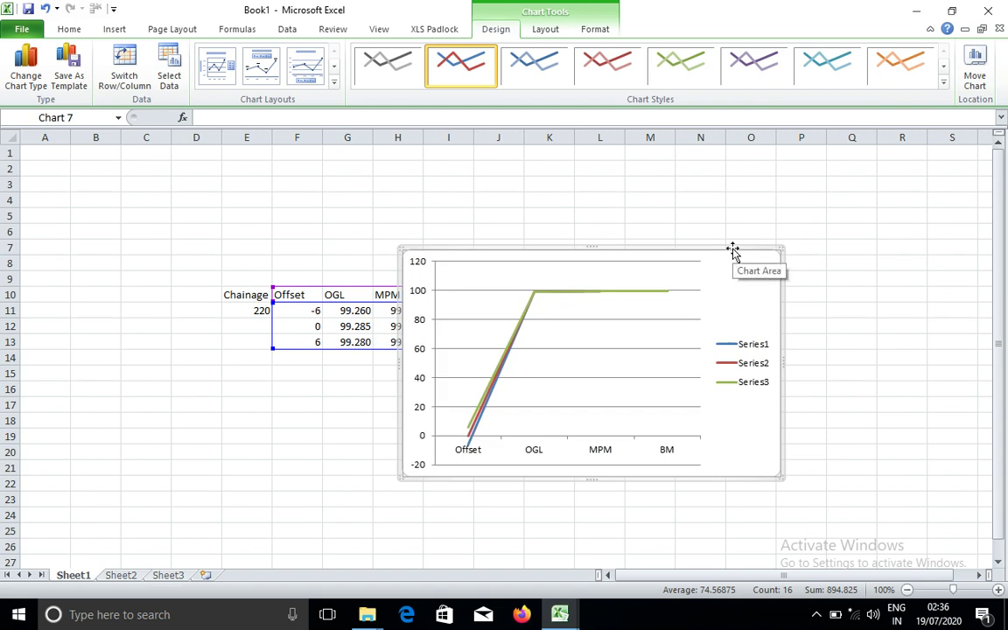
{"action": "left_click_drag", "start_coordinate": [733, 249], "coordinate": [753, 245]}
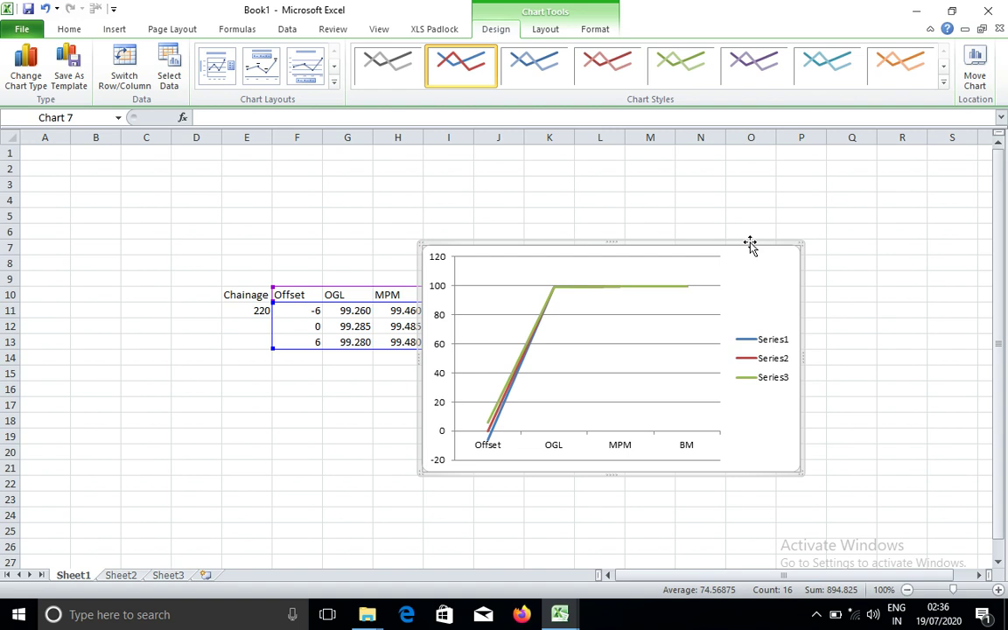
{"action": "left_click_drag", "start_coordinate": [750, 244], "coordinate": [794, 240]}
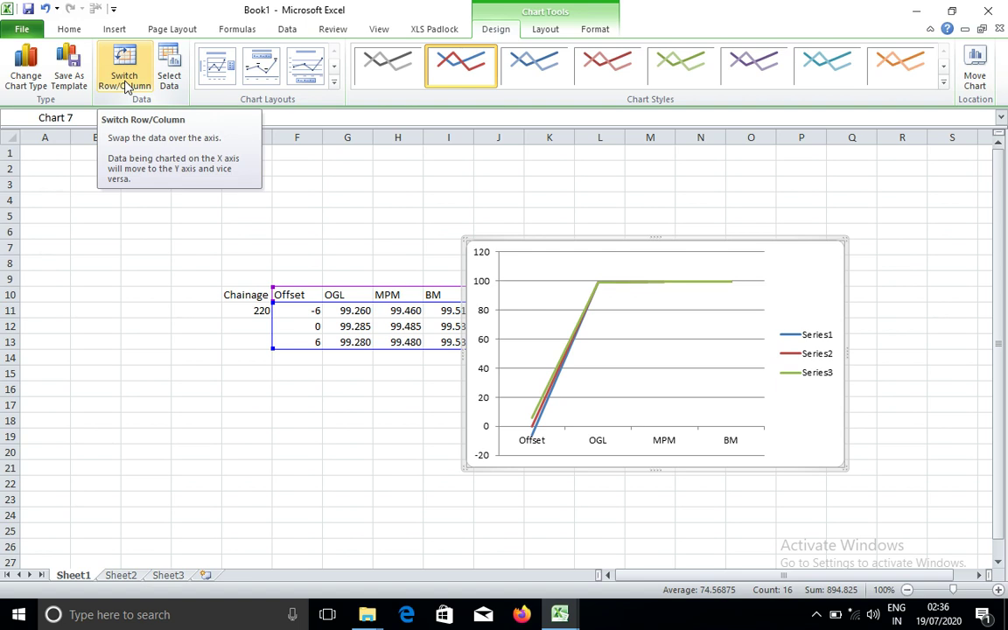
Step: Switch row/column so Offset, OGL, MPM and BM each plot as a series
{"action": "left_click", "coordinate": [128, 88]}
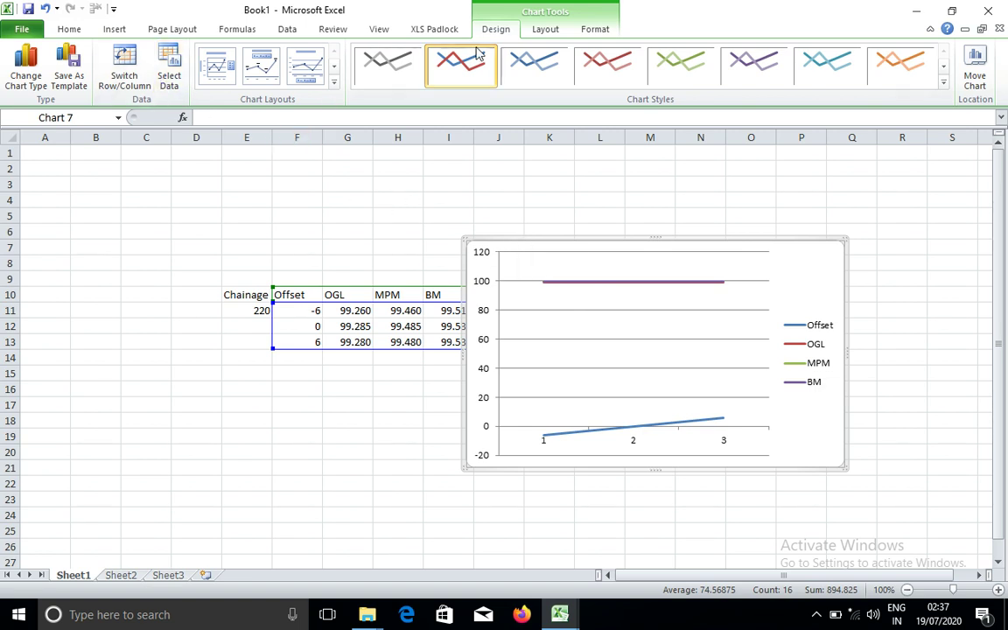
Step: Remove the Offset series in Select Data, keeping OGL, MPM and BM over G10:I13
{"action": "left_click", "coordinate": [169, 75]}
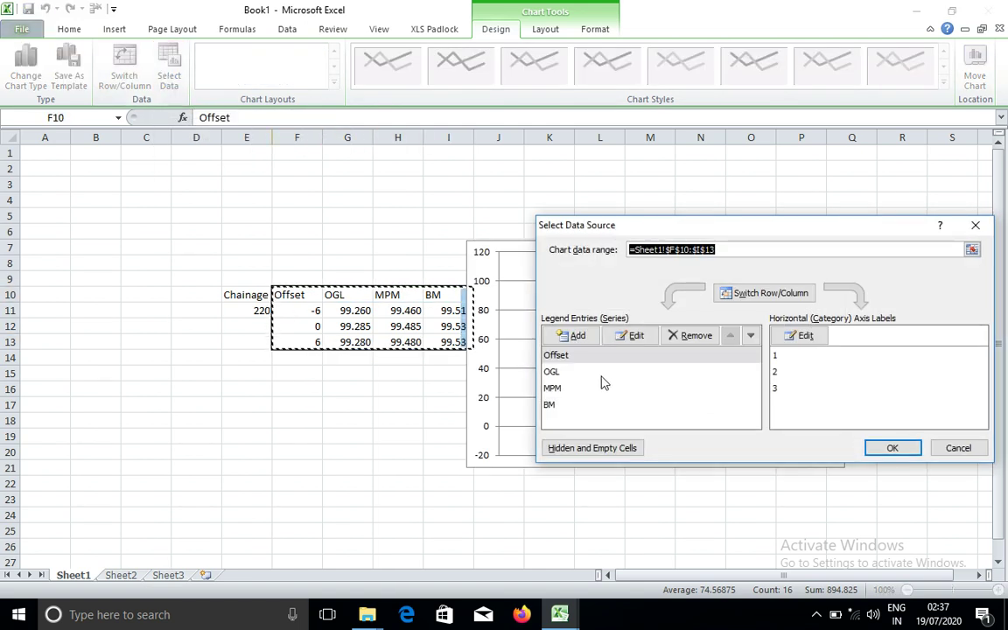
{"action": "left_click", "coordinate": [565, 357]}
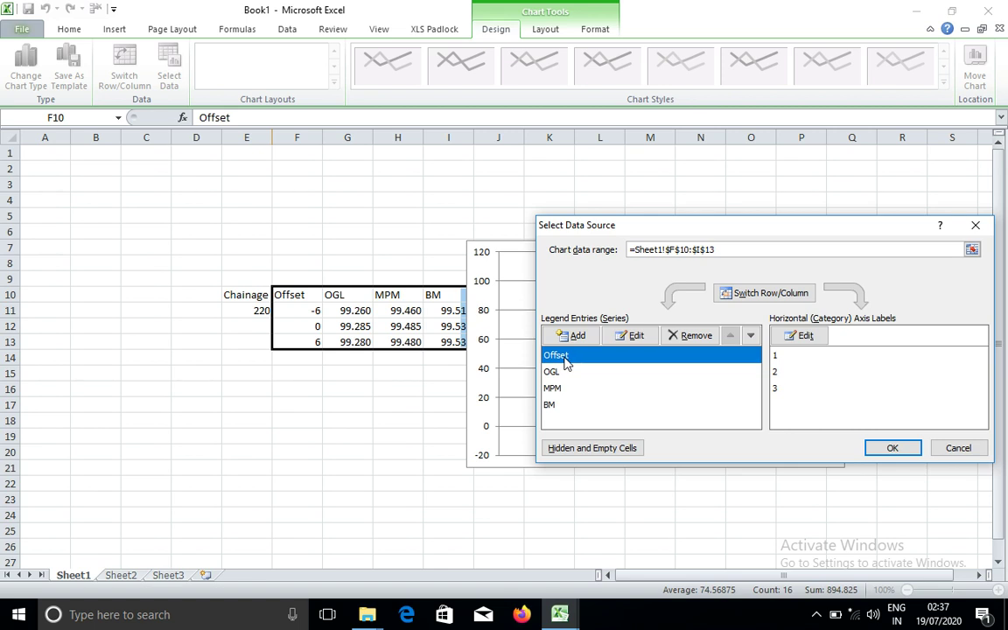
{"action": "left_click", "coordinate": [693, 342]}
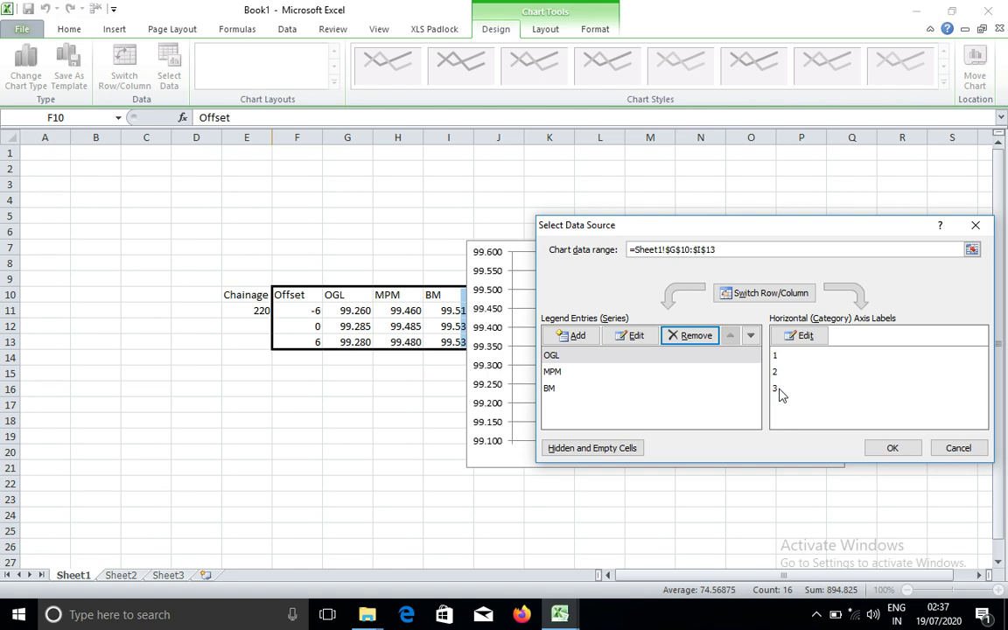
Step: Set the horizontal axis labels to F11:F13 (-6, 0, 6) and apply the data changes
{"action": "left_click", "coordinate": [813, 342]}
{"action": "left_click", "coordinate": [794, 345]}
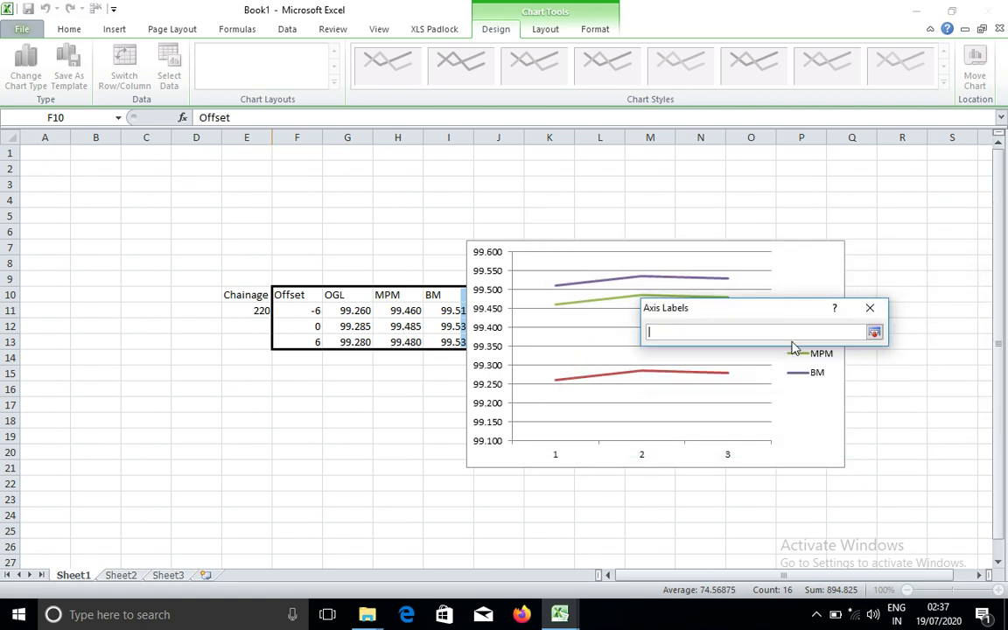
{"action": "left_click", "coordinate": [316, 312]}
{"action": "key", "text": "shift+Down"}
{"action": "key", "text": "shift+Down"}
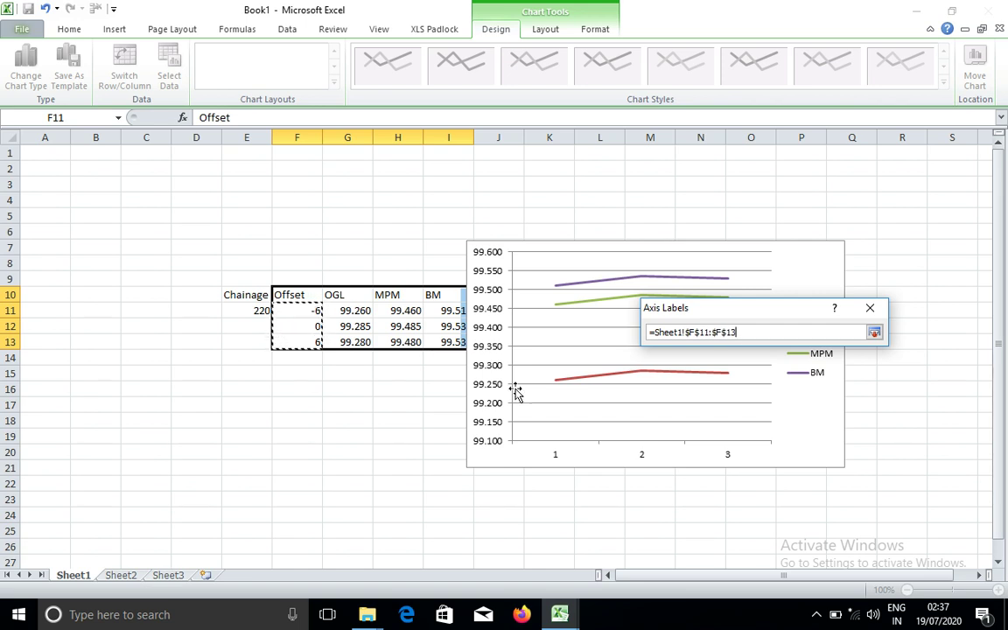
{"action": "left_click", "coordinate": [874, 332]}
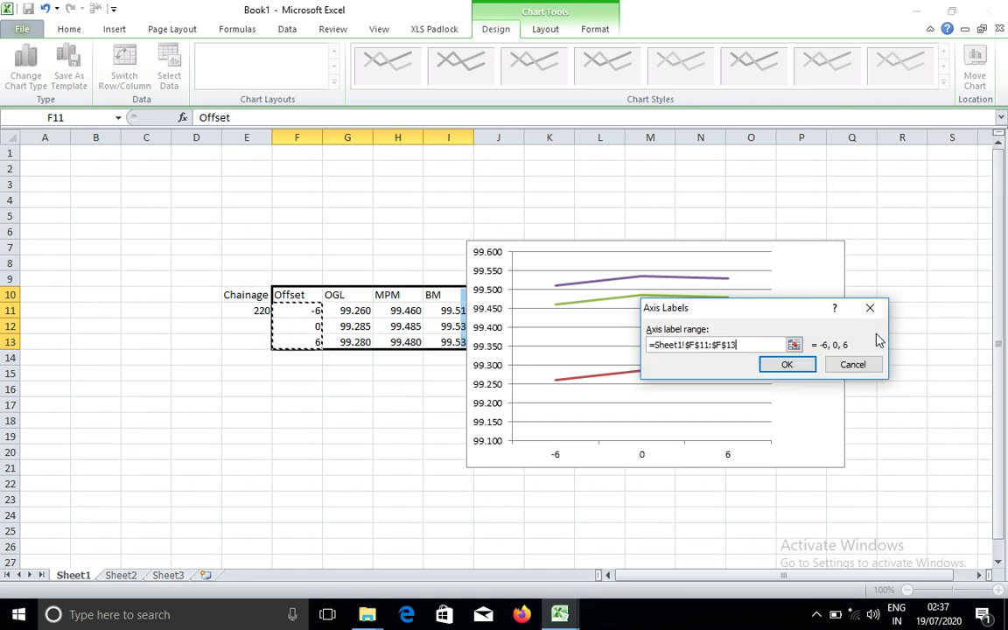
{"action": "left_click", "coordinate": [805, 369]}
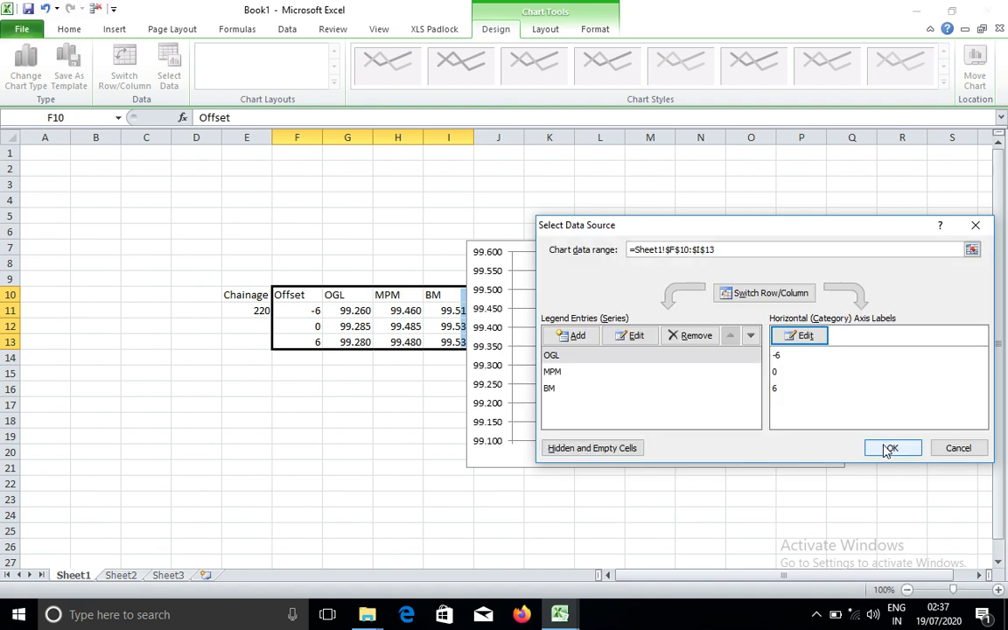
{"action": "left_click", "coordinate": [888, 449]}
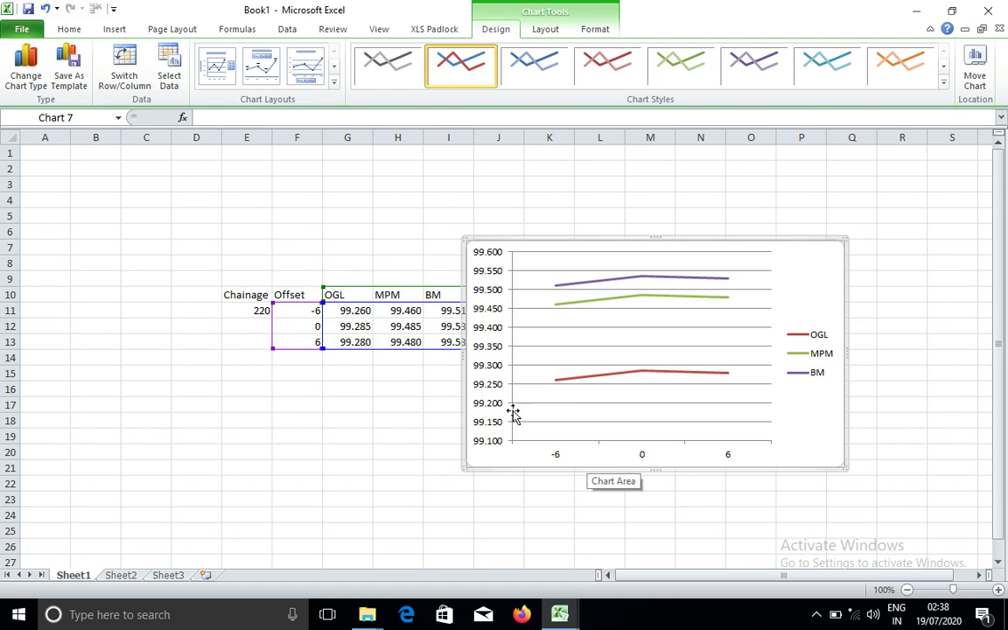
Step: Give the vertical axis a fixed major unit of 0.1, labelled 99.100 to 99.600
{"action": "right_click", "coordinate": [489, 391]}
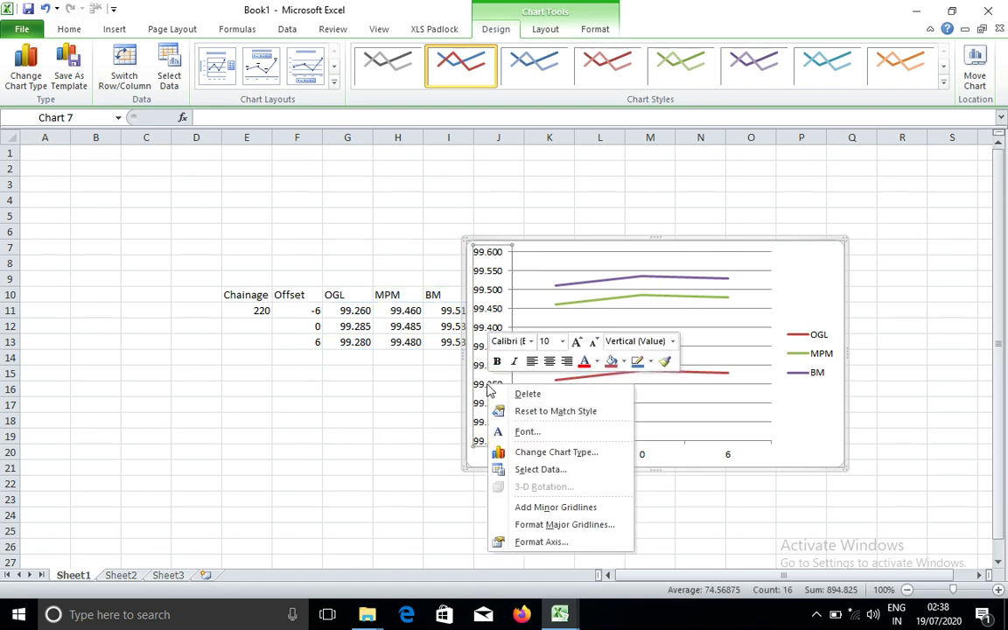
{"action": "left_click", "coordinate": [578, 543]}
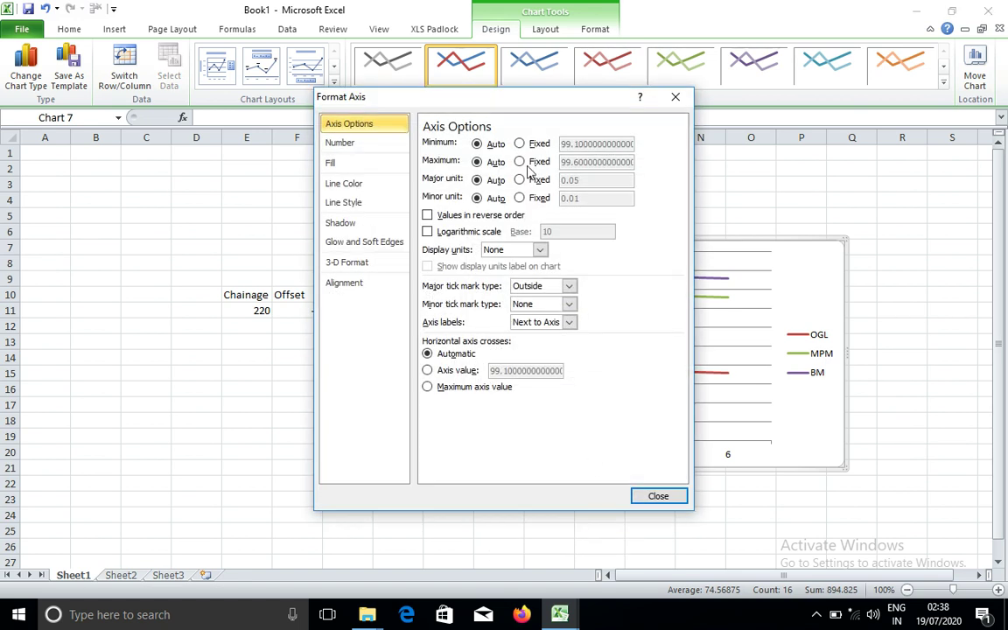
{"action": "left_click", "coordinate": [539, 180]}
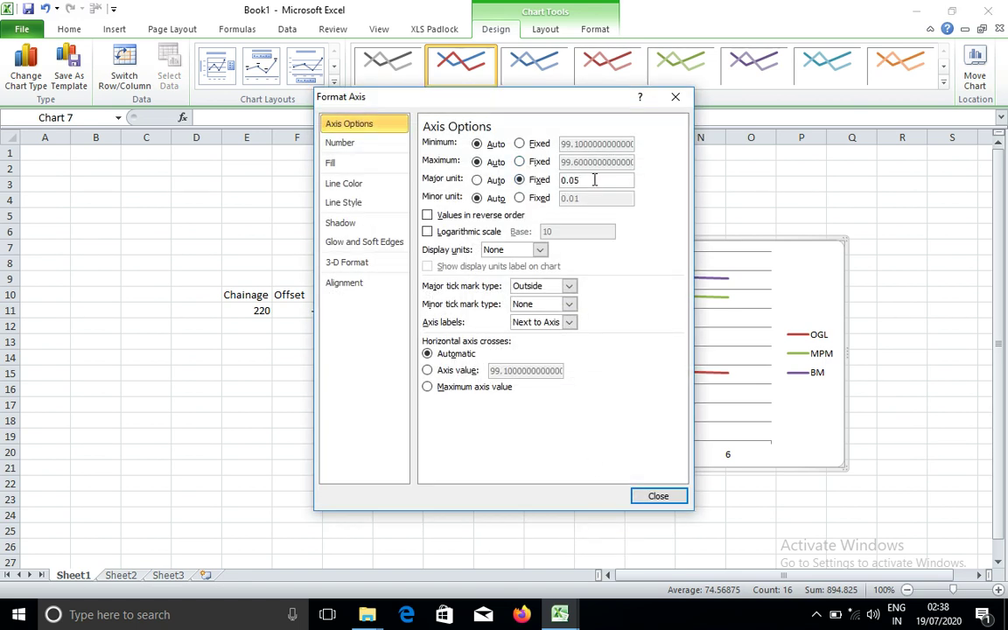
{"action": "key", "text": "BackSpace"}
{"action": "key", "text": "BackSpace"}
{"action": "type", "text": "1"}
{"action": "left_click", "coordinate": [656, 497]}
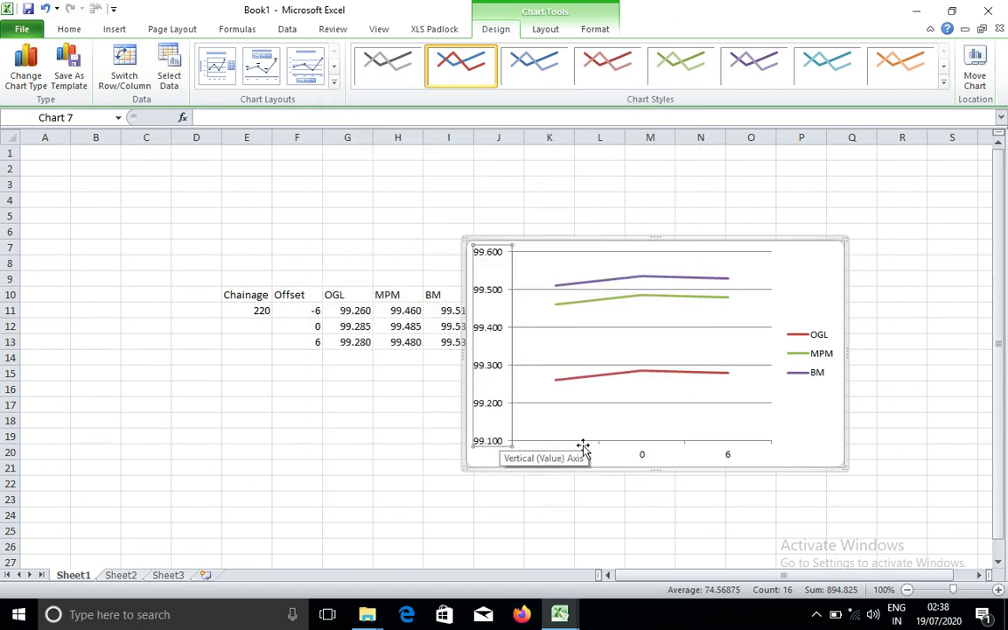
Step: Make the OGL series line 1.5 pt wide and smoothed
{"action": "left_click", "coordinate": [644, 460]}
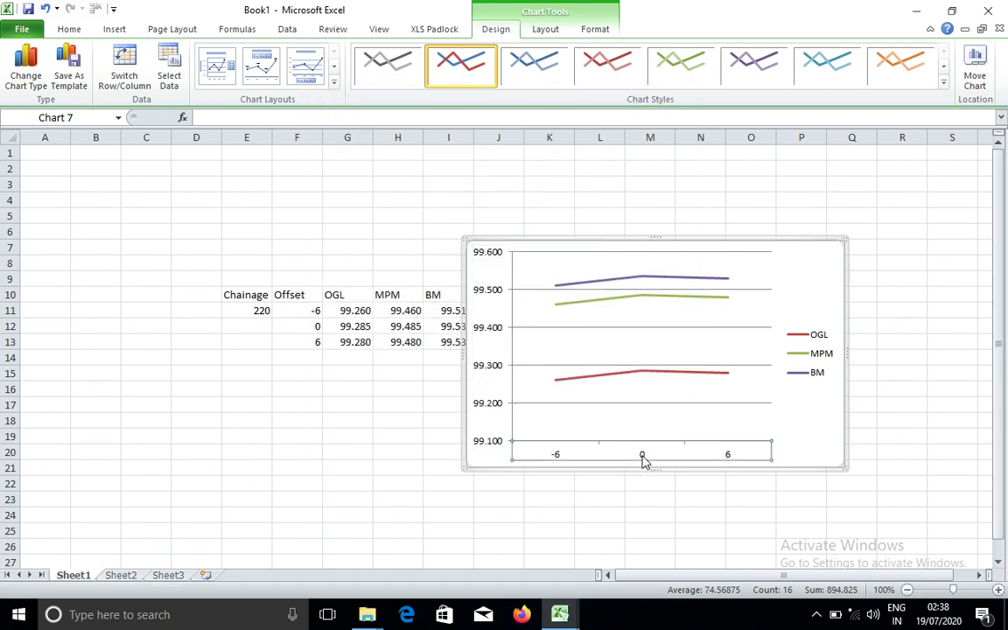
{"action": "left_click", "coordinate": [700, 378]}
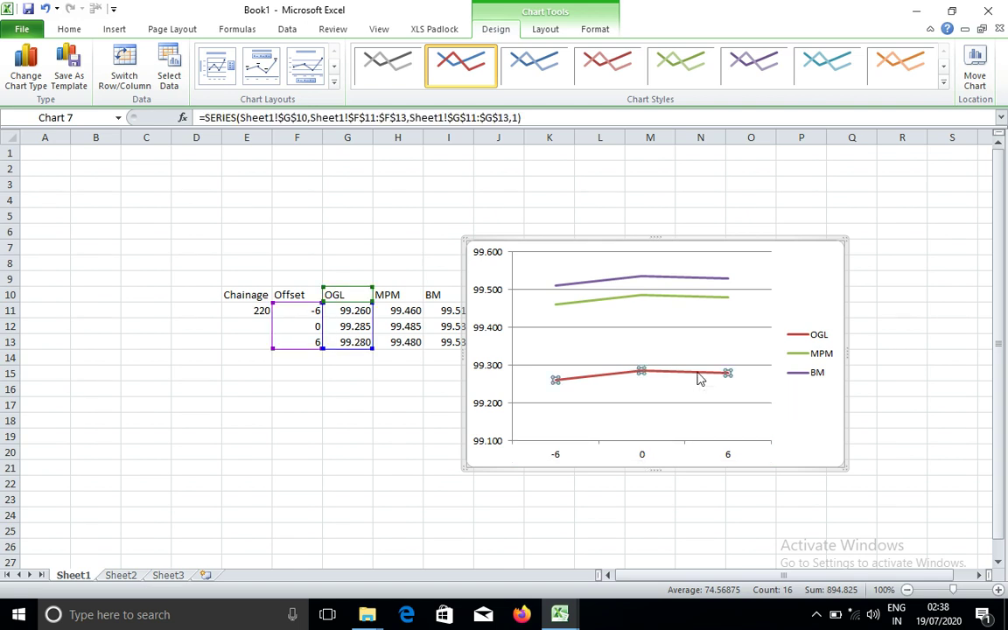
{"action": "right_click", "coordinate": [699, 378]}
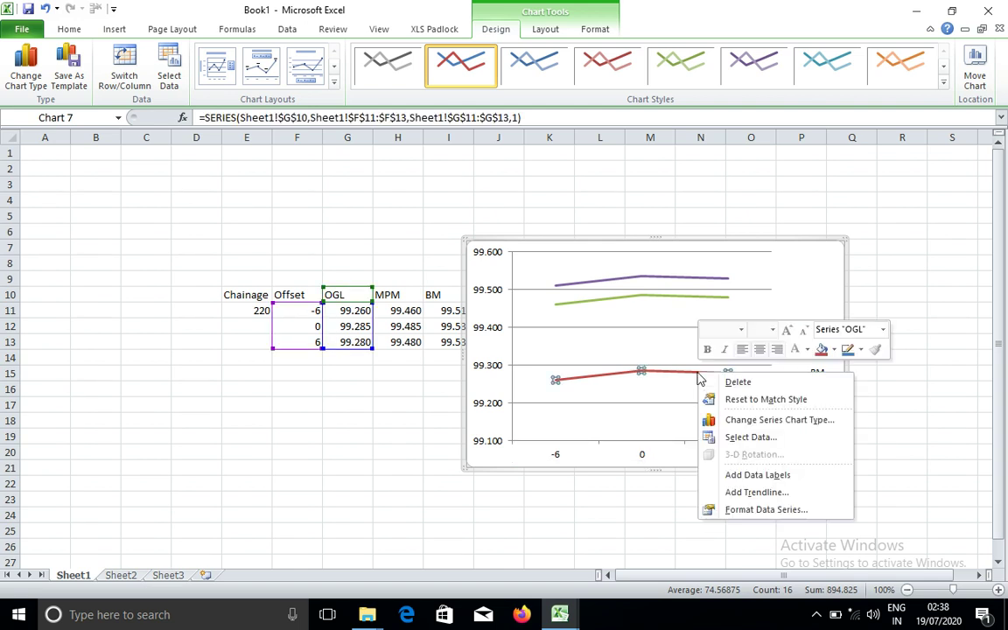
{"action": "left_click", "coordinate": [769, 518]}
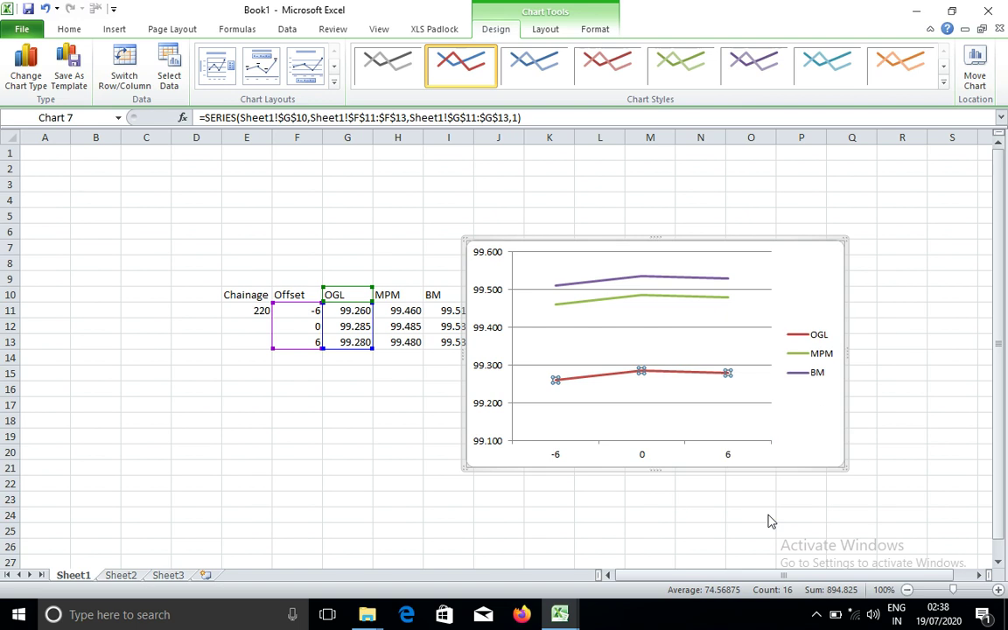
{"action": "left_click", "coordinate": [370, 205]}
{"action": "left_click", "coordinate": [541, 148]}
{"action": "left_click", "coordinate": [542, 148]}
{"action": "left_click", "coordinate": [542, 148]}
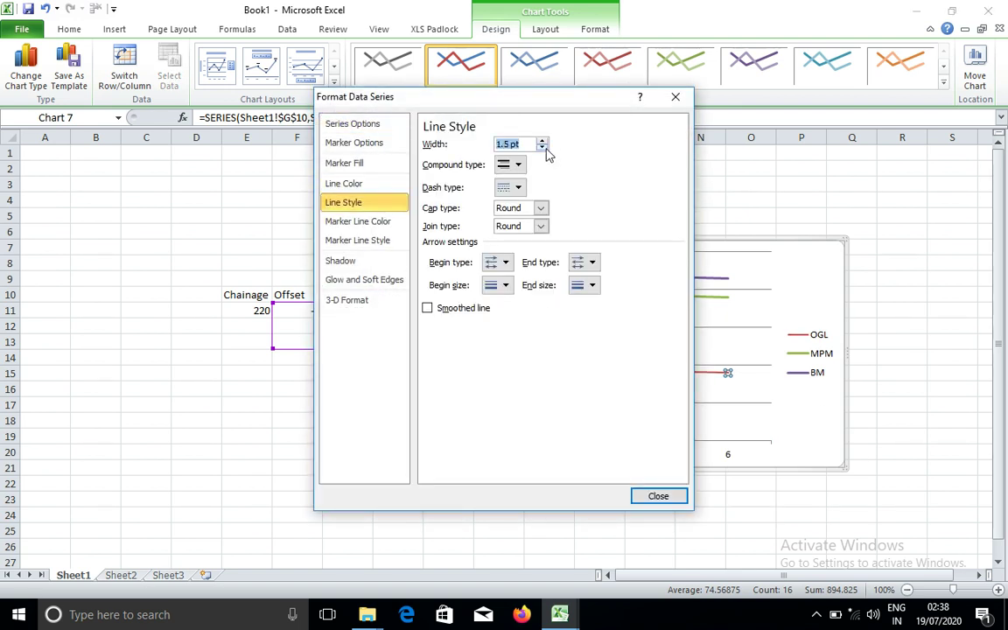
{"action": "left_click", "coordinate": [462, 309]}
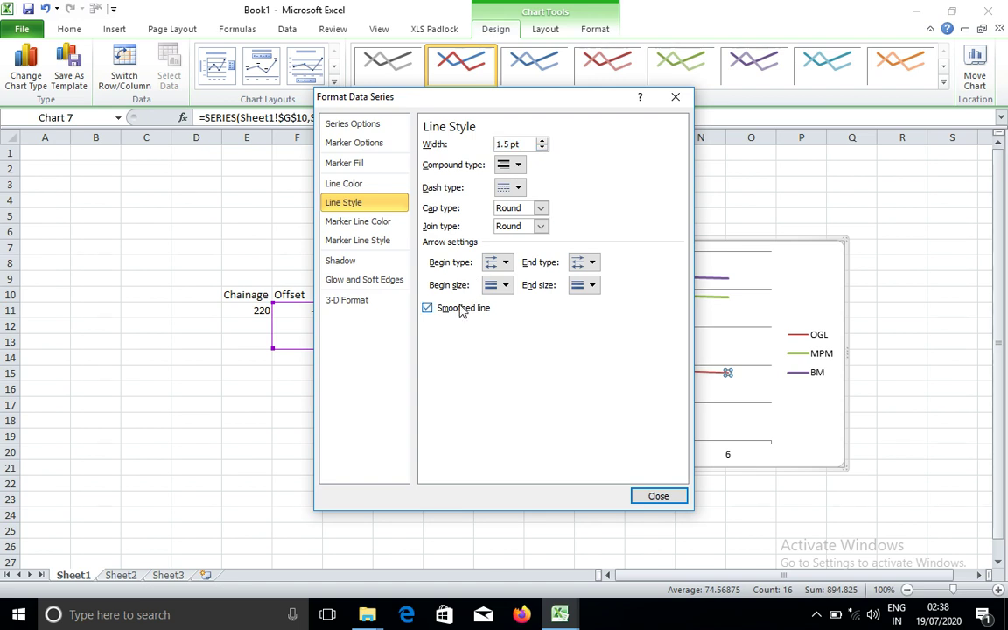
Step: Change the OGL line colour from red to blue
{"action": "left_click", "coordinate": [385, 184]}
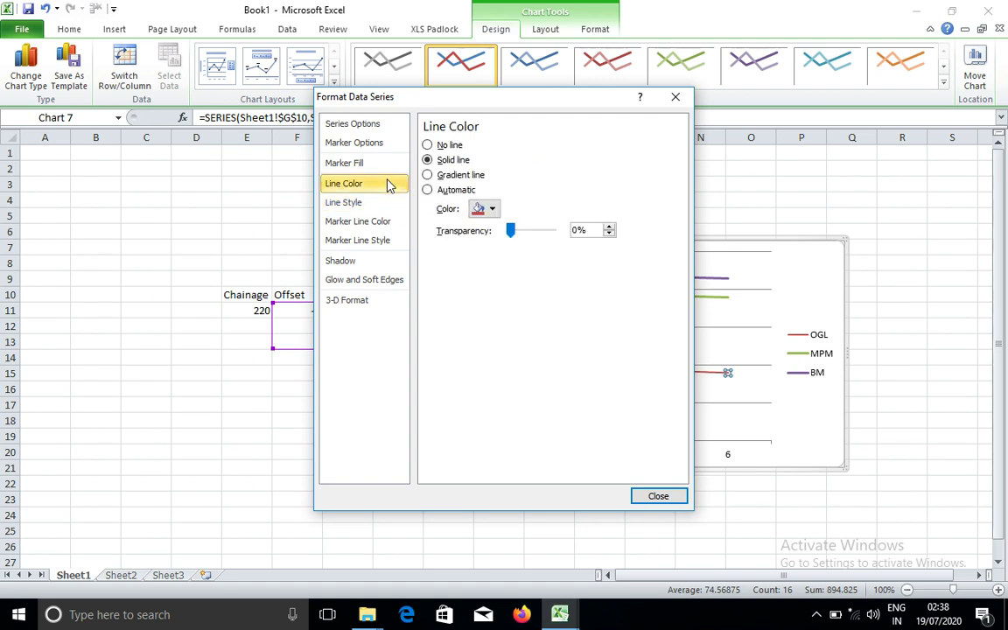
{"action": "left_click", "coordinate": [493, 209]}
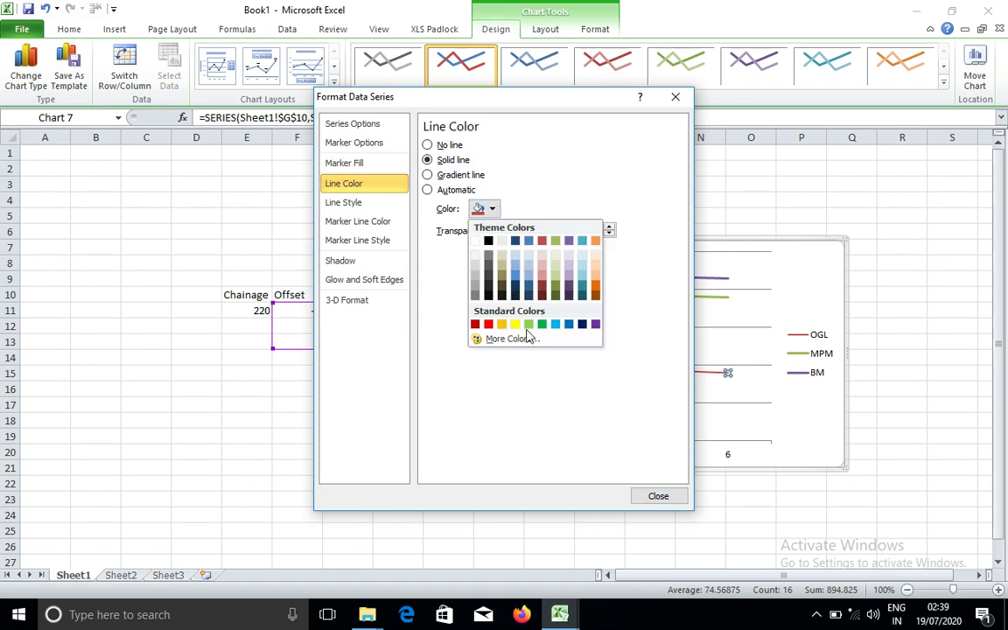
{"action": "left_click", "coordinate": [569, 324]}
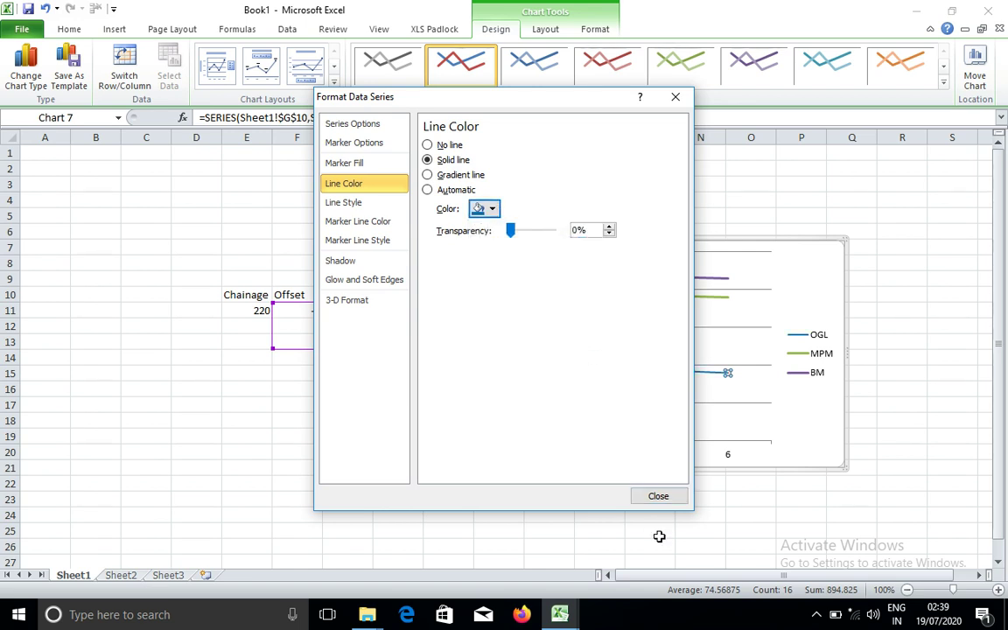
{"action": "left_click", "coordinate": [665, 496]}
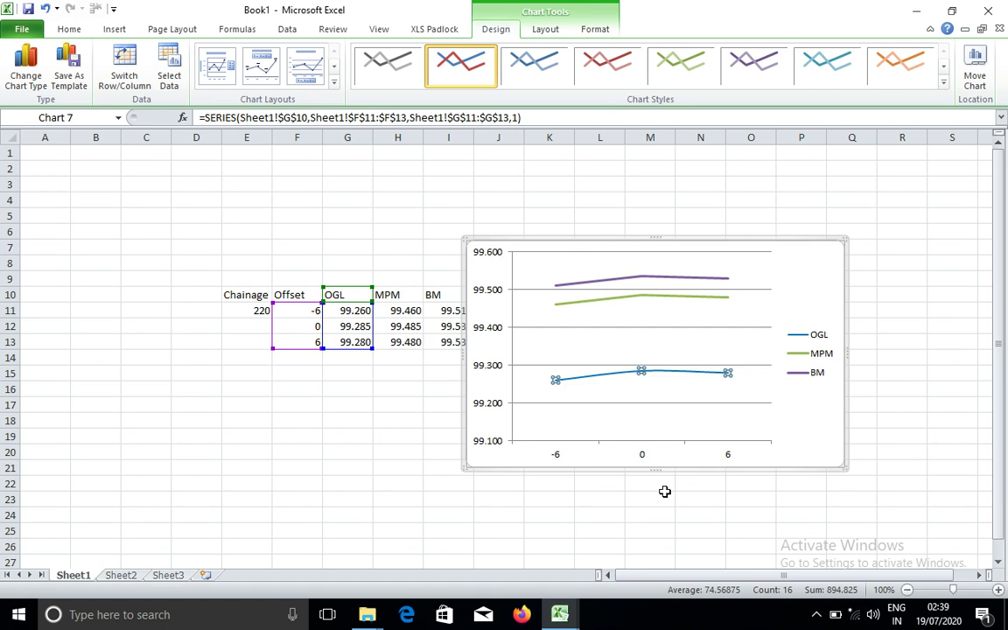
Step: Close the Format Data Series window to view the smoothed blue OGL line
{"action": "left_click", "coordinate": [818, 615]}
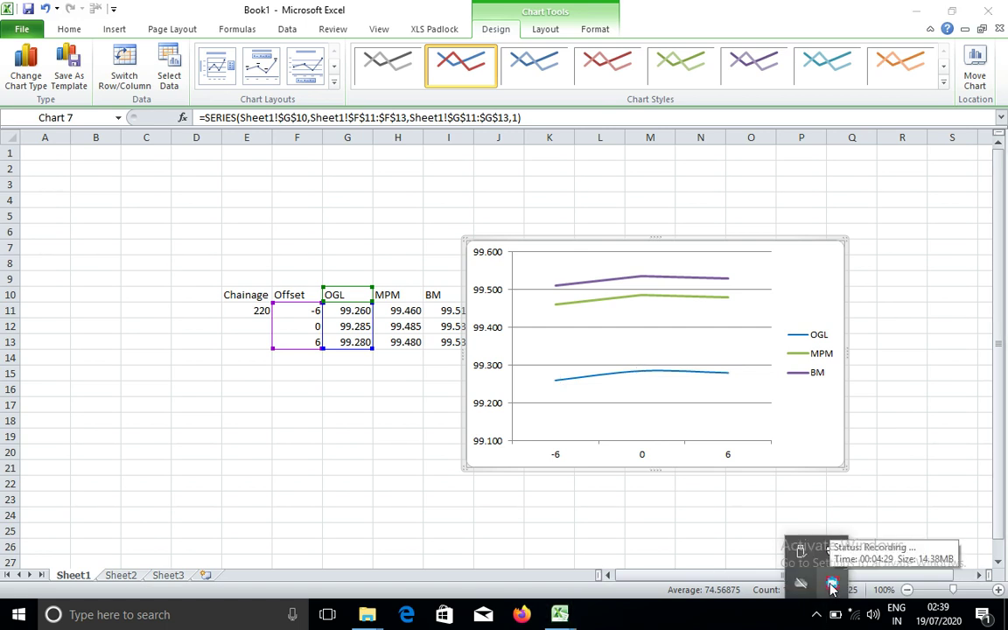